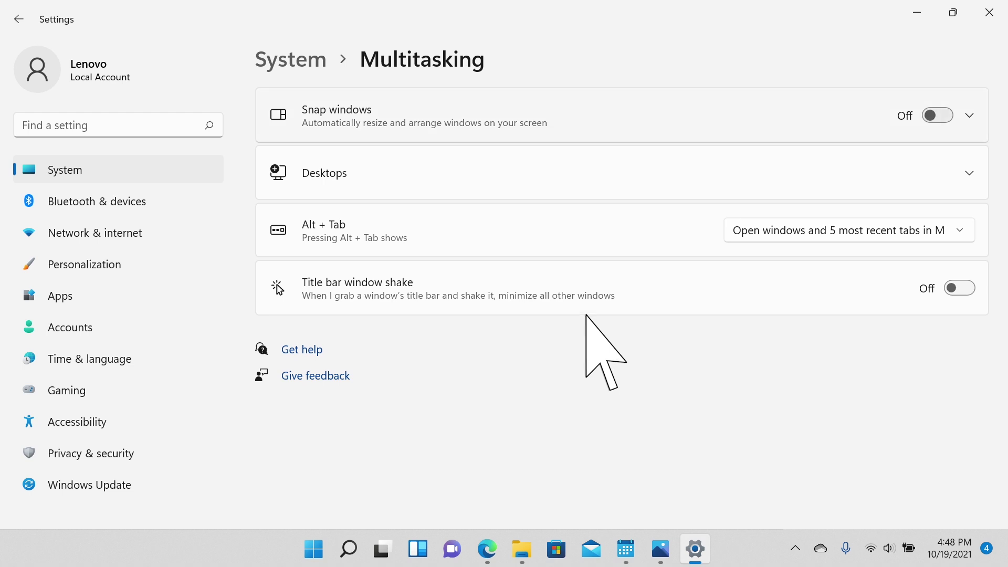
Step: Switch the Snap windows toggle to On on the Multitasking settings page
left_click(939, 115)
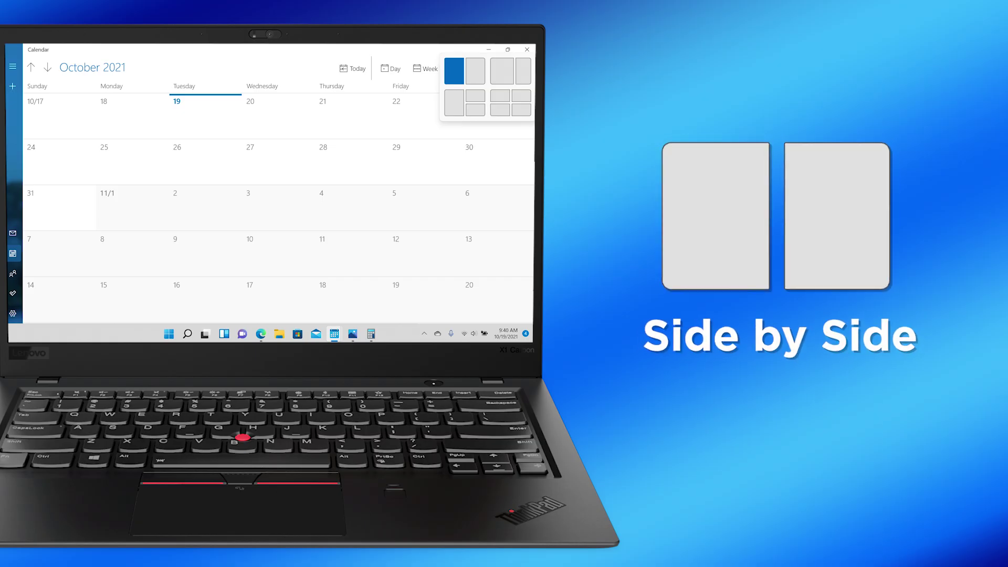
Step: Snap Calendar and Edge side by side as equal halves, then with Calendar wider on the left
left_click(776, 75)
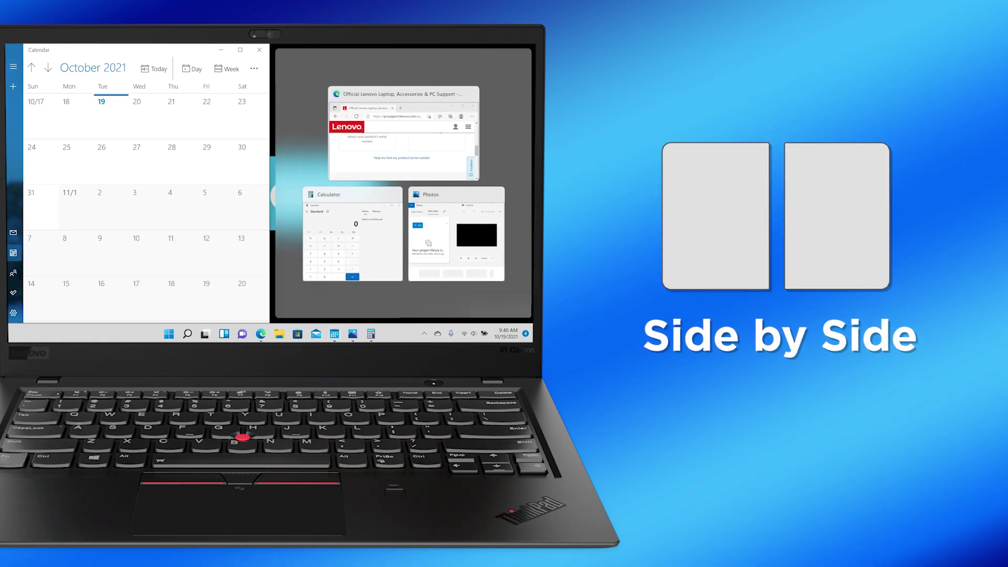
key("Return")
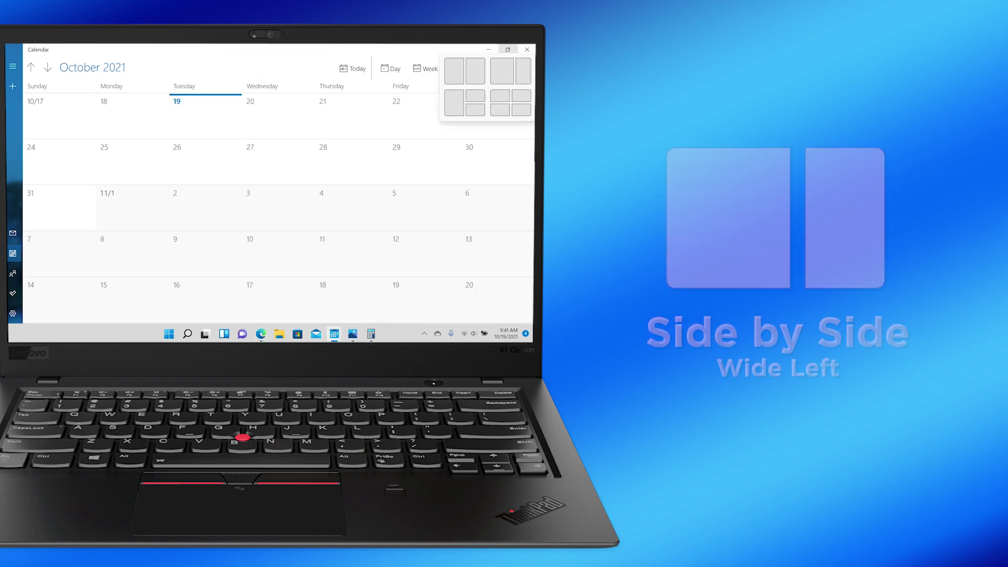
left_click(502, 70)
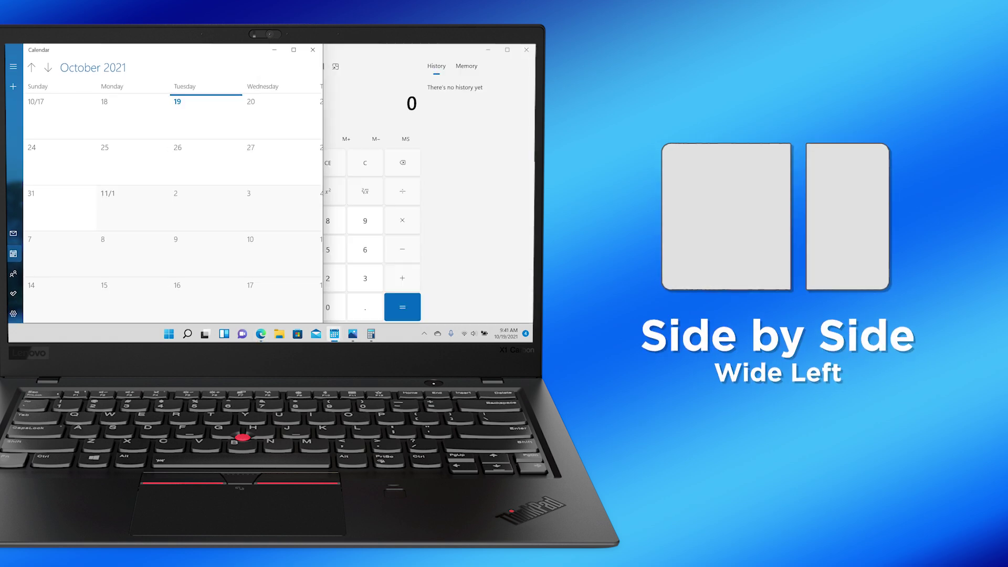
key("Return")
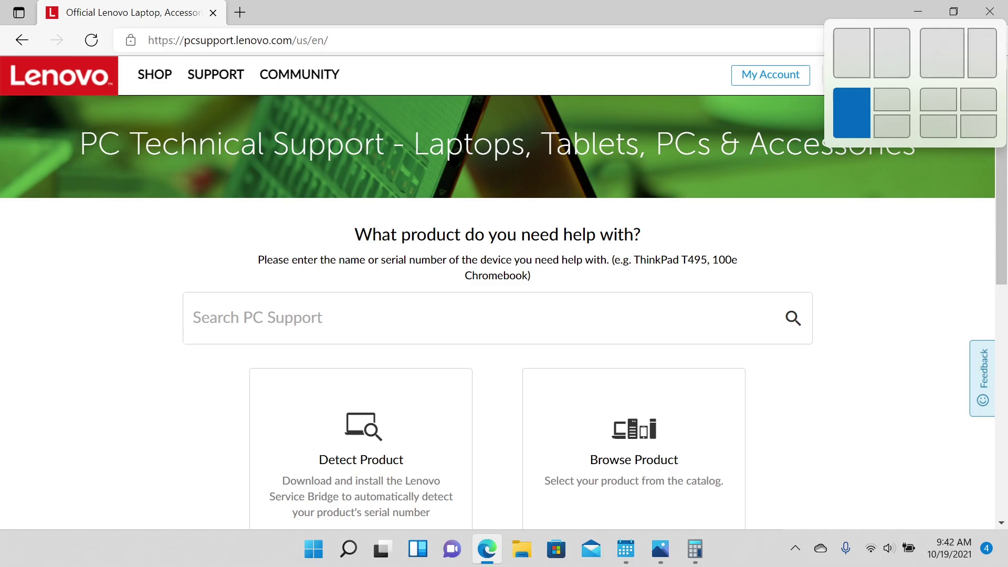
Step: Use the three-pane snap layout: Edge on the left, Photos top-right, Calendar bottom-right
left_click(851, 113)
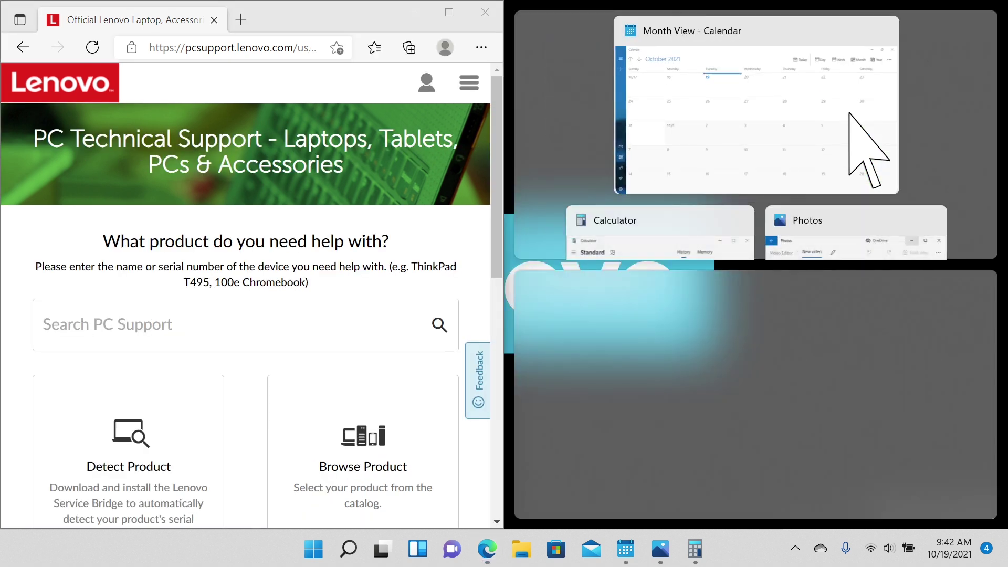
mouse_move(856, 233)
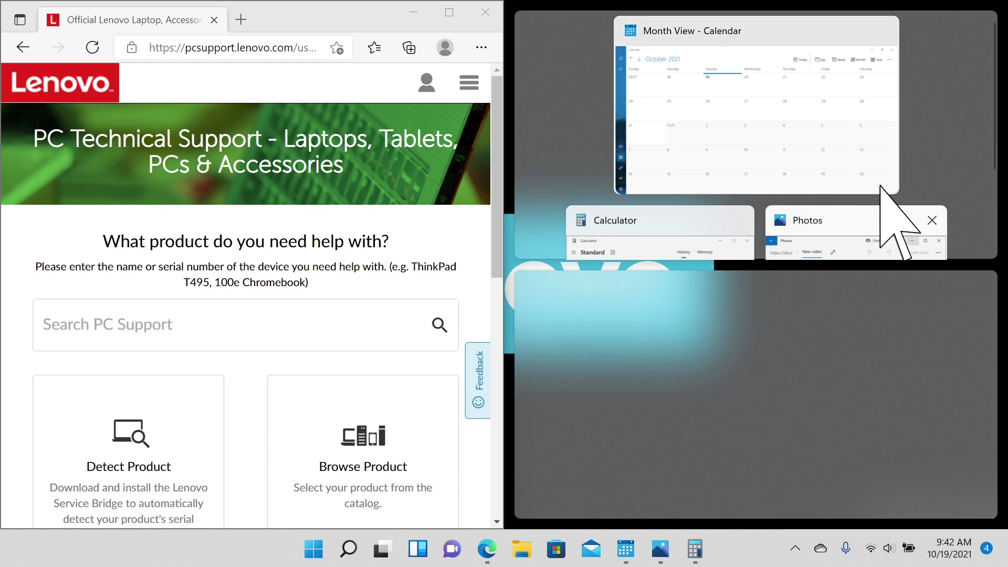
left_click(896, 218)
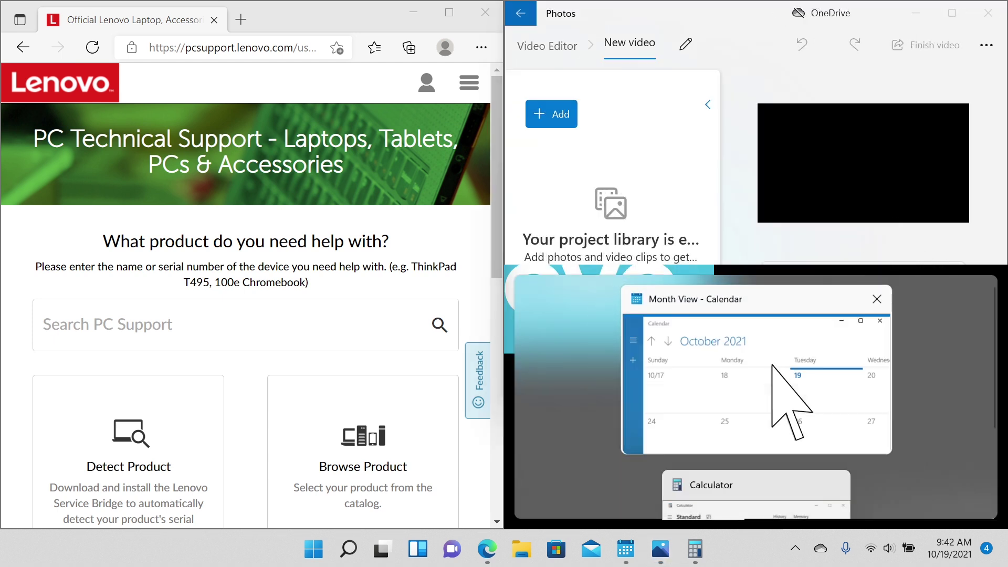
left_click(772, 364)
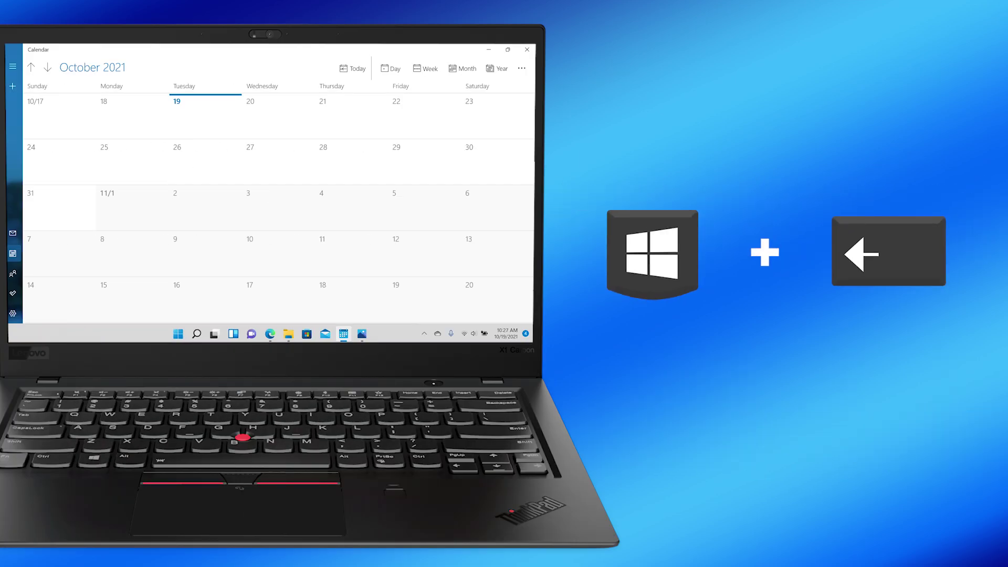
Step: Snap Calendar left with Win+Left, fill the right with Edge, then shrink Edge to the top-right quarter
key("super+Left")
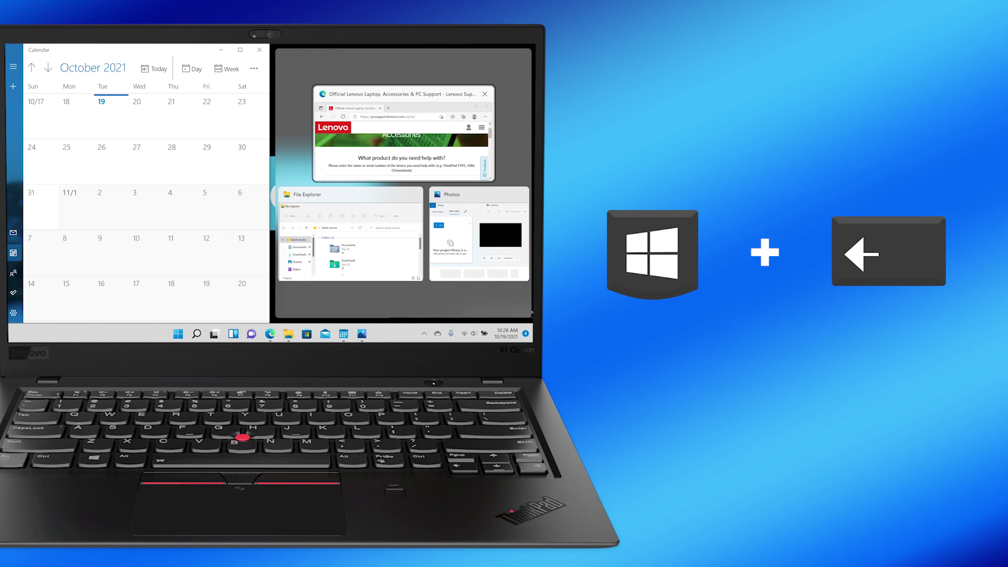
key("Return")
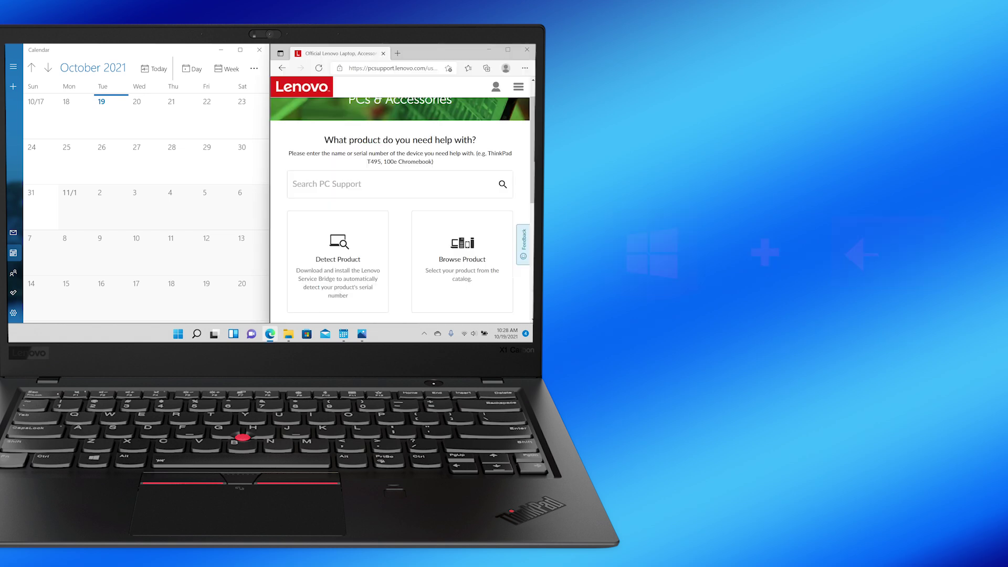
key("super+Up")
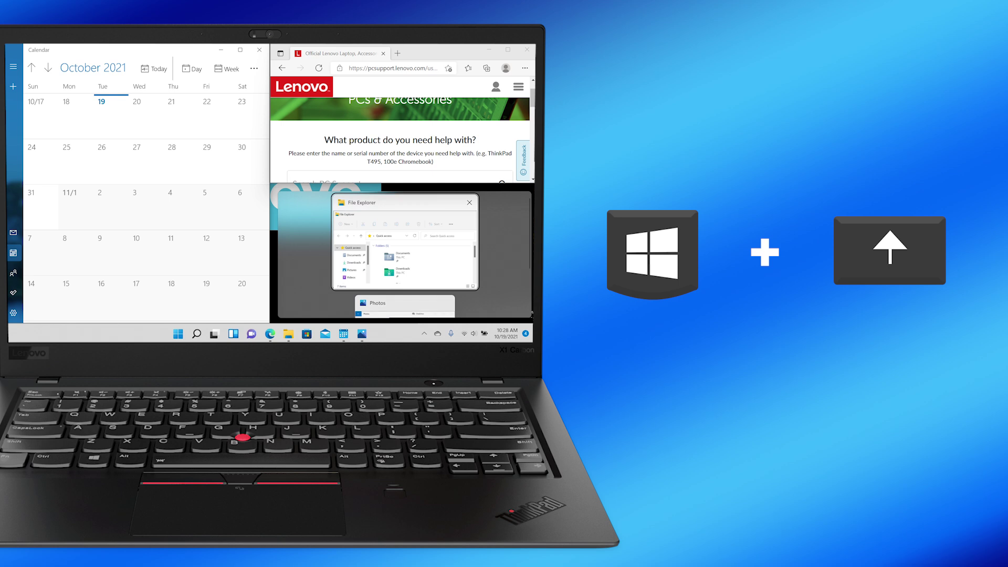
Step: Fill the bottom-right quarter with File Explorer from Snap Assist
key("Return")
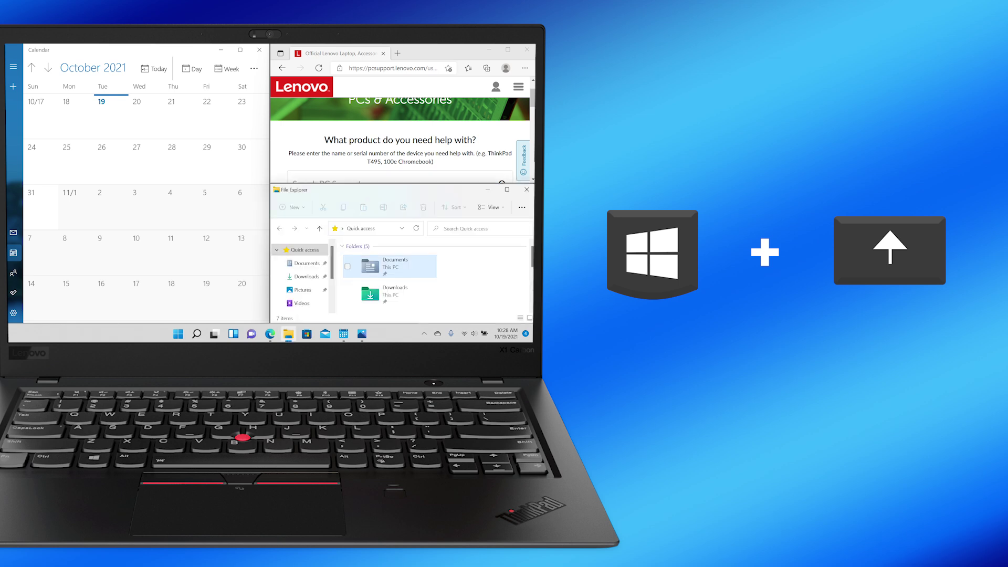